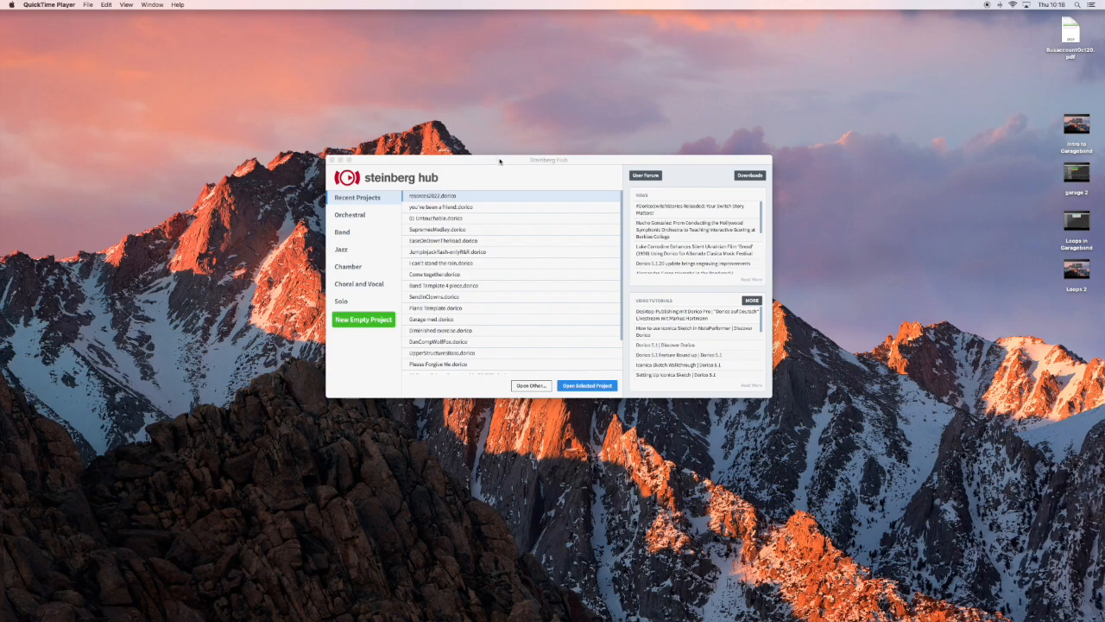
Create a new empty project and add a solo player holding a Piano from the Keyboards family.
{"action": "left_click_drag", "start_coordinate": [499, 161], "coordinate": [491, 138]}
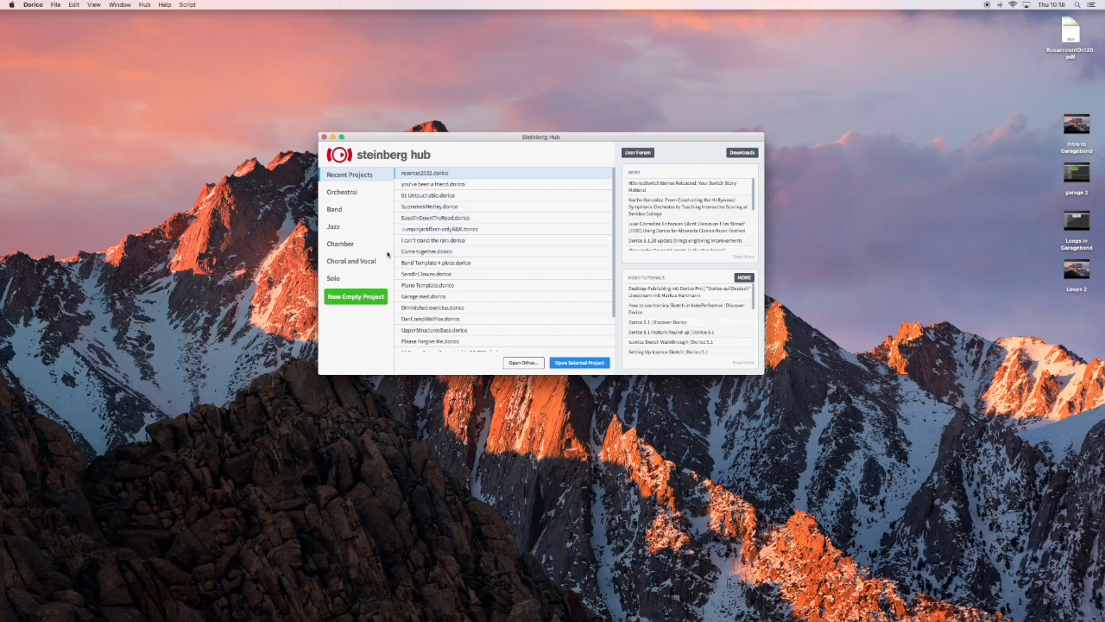
{"action": "left_click", "coordinate": [366, 298]}
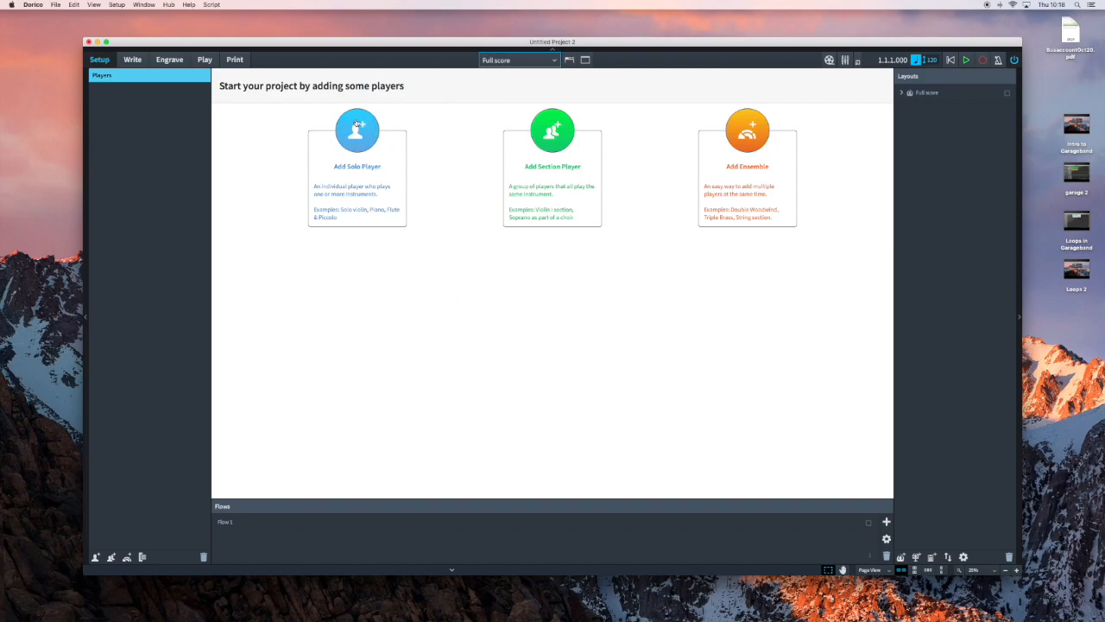
{"action": "left_click", "coordinate": [355, 125]}
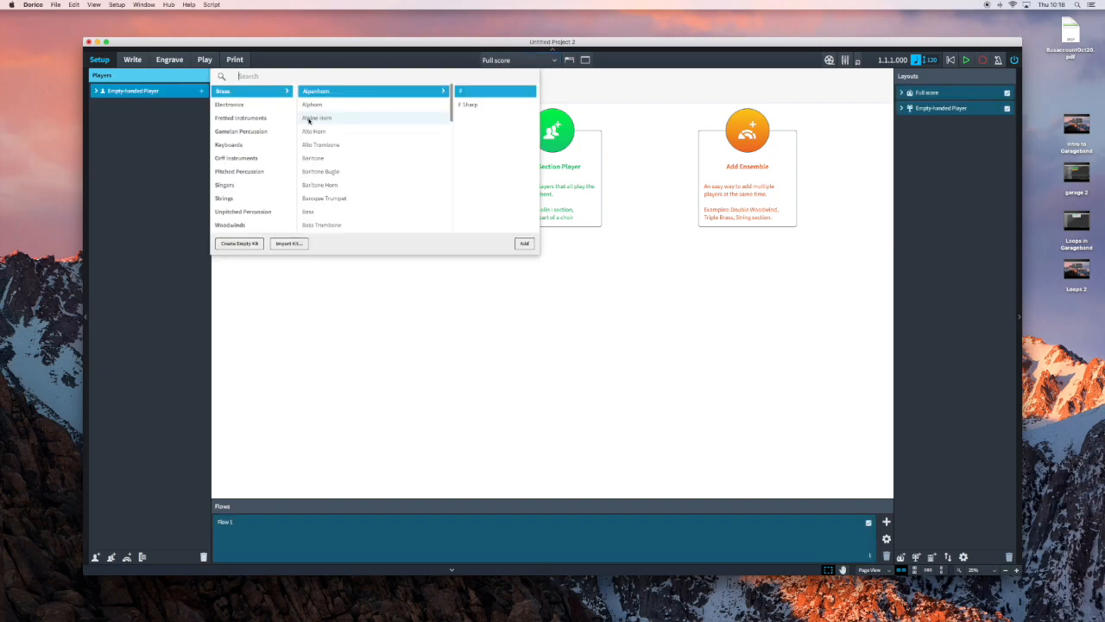
{"action": "left_click", "coordinate": [258, 145]}
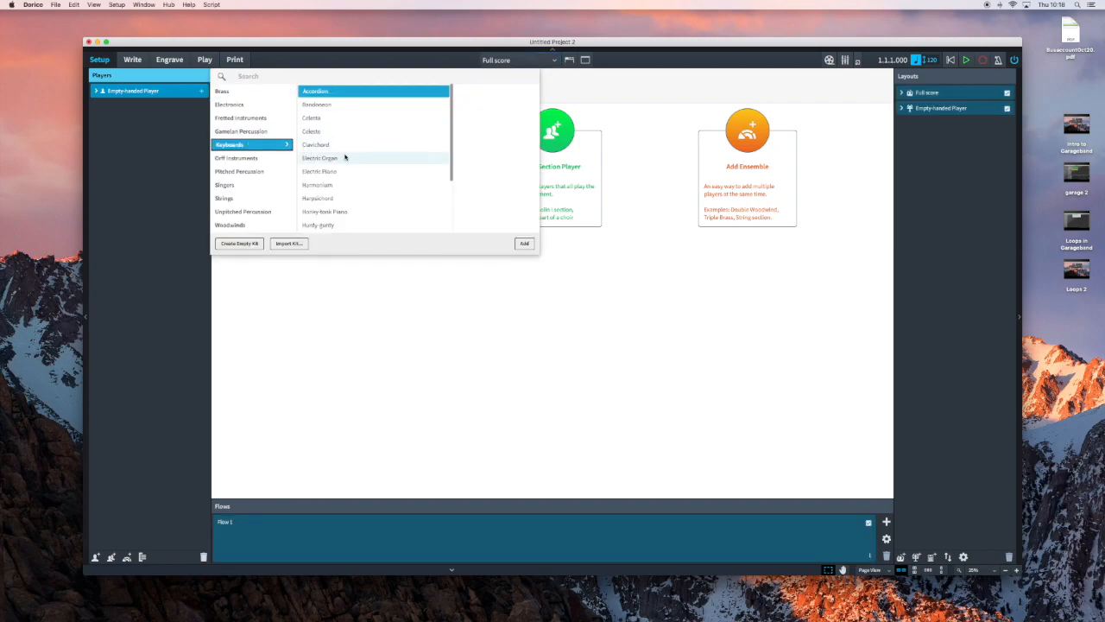
{"action": "scroll", "coordinate": [345, 157], "scroll_direction": "down", "scroll_amount": 3}
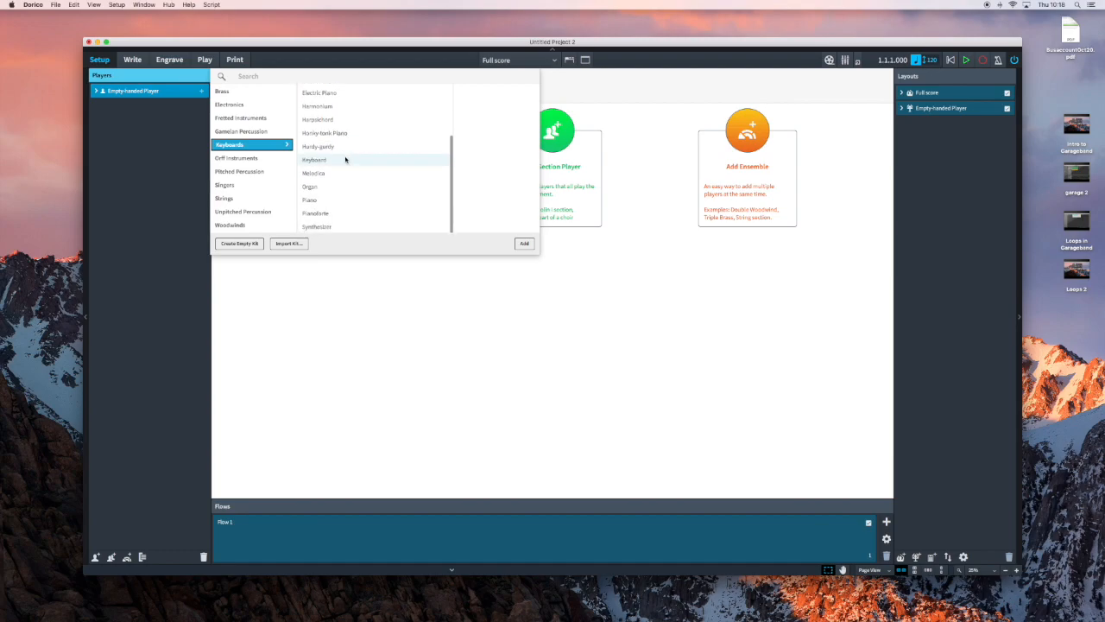
{"action": "left_click", "coordinate": [347, 200]}
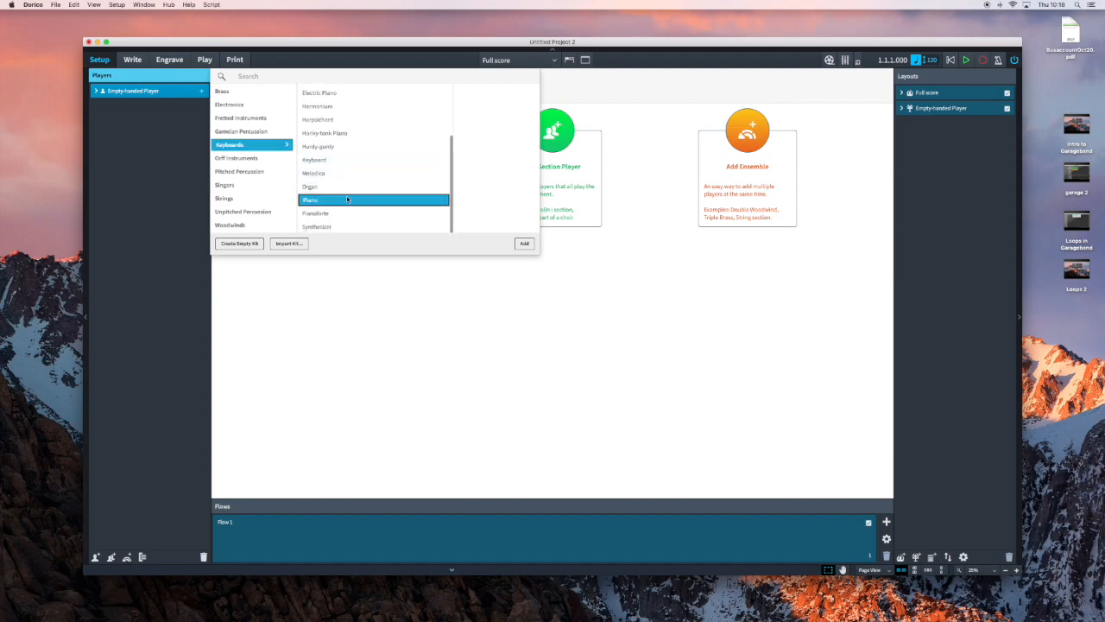
{"action": "left_click", "coordinate": [525, 244]}
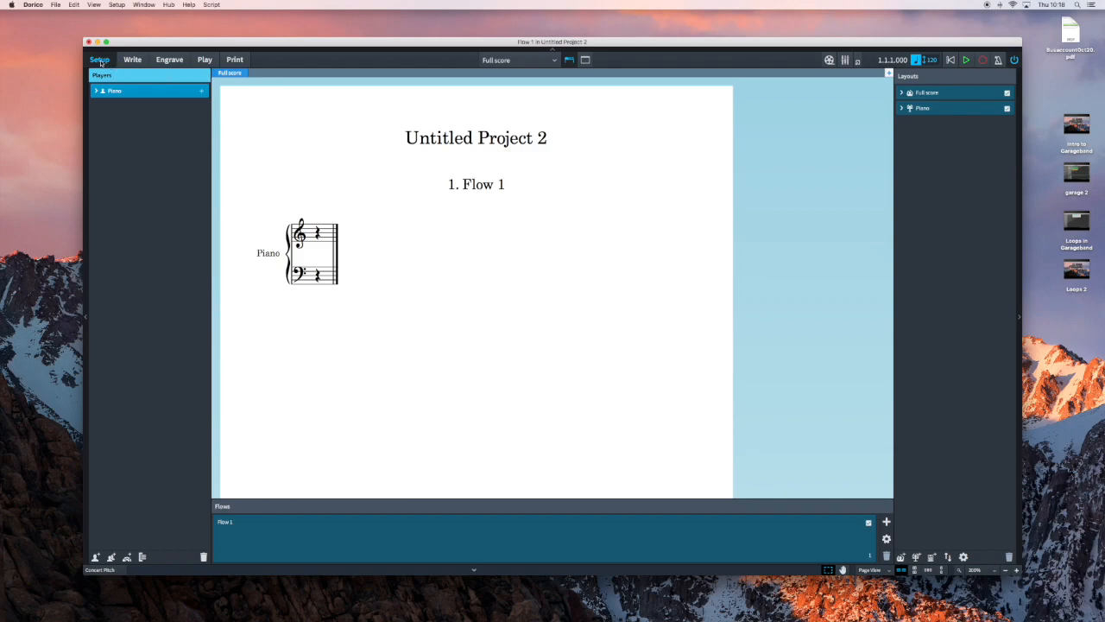
In Write mode, add a G major key signature and a 4/4 time signature at the start of the piano staves.
{"action": "left_click", "coordinate": [130, 60]}
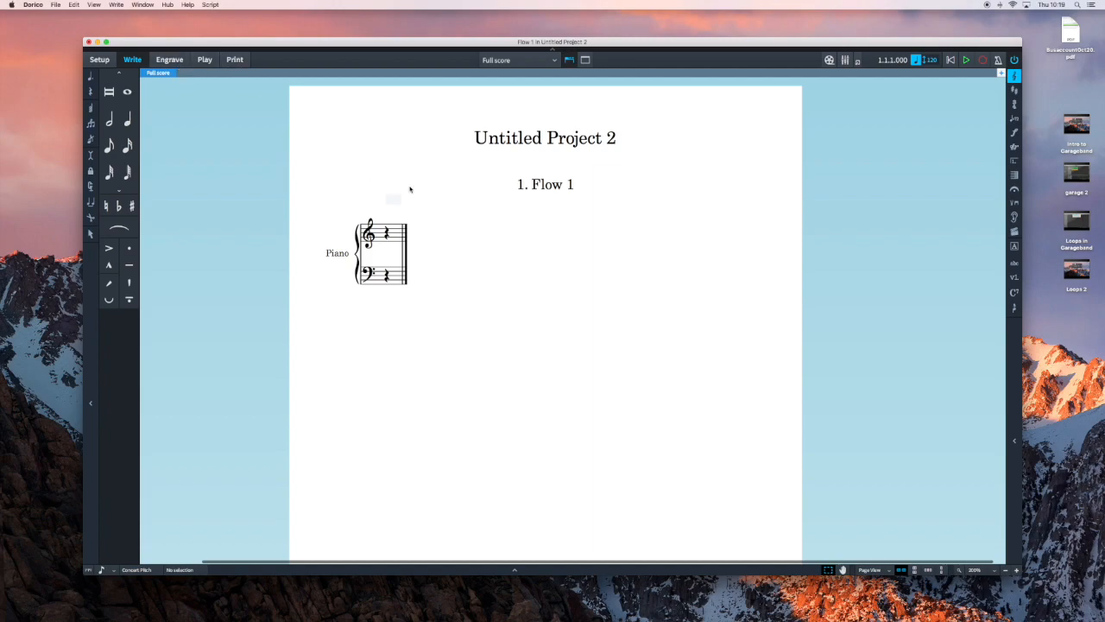
{"action": "scroll", "coordinate": [415, 183], "scroll_direction": "down", "scroll_amount": 1}
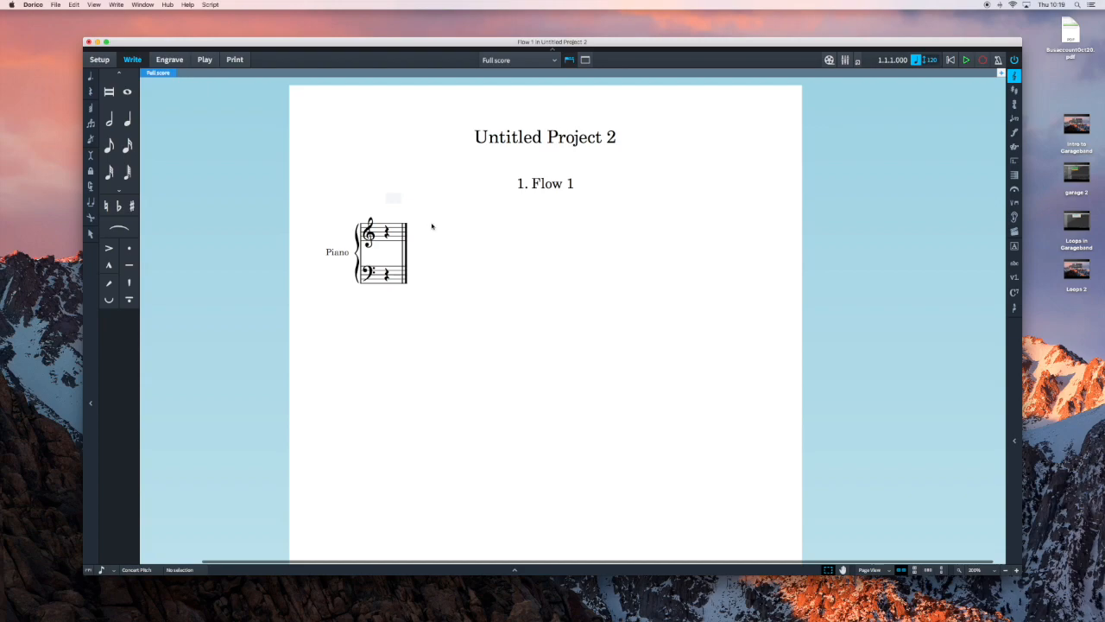
{"action": "scroll", "coordinate": [573, 183], "scroll_direction": "down", "scroll_amount": 1}
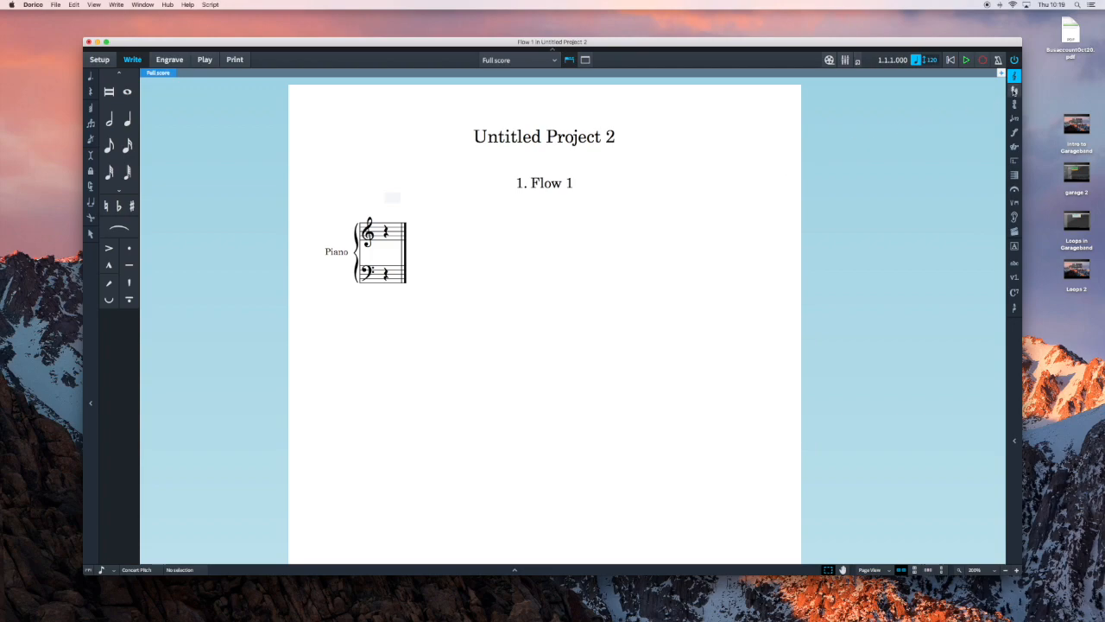
{"action": "left_click", "coordinate": [1015, 90]}
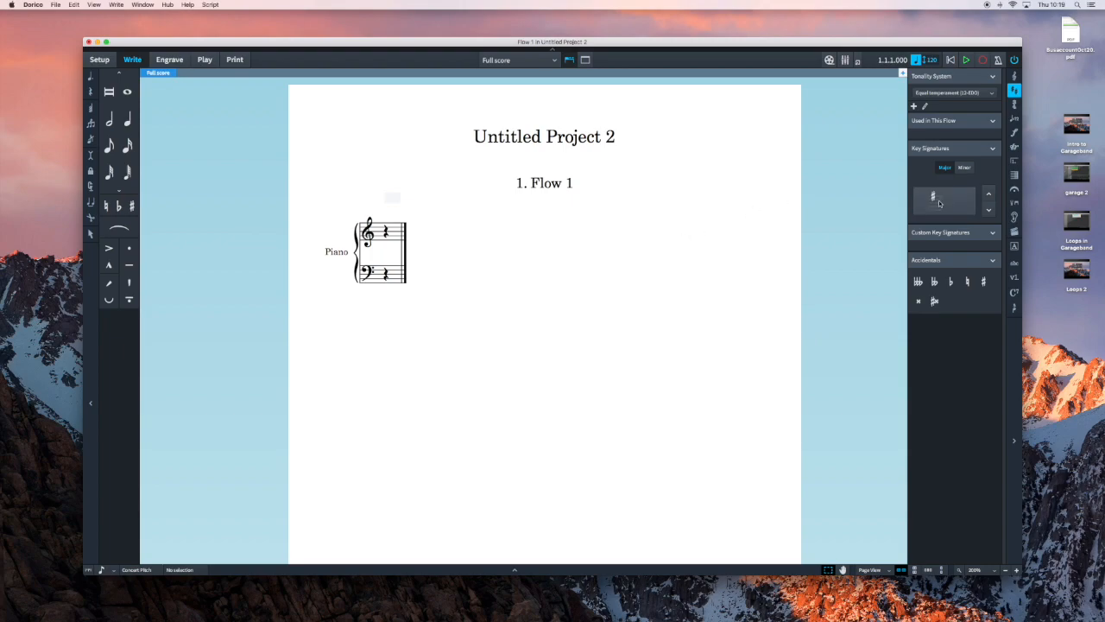
{"action": "mouse_move", "coordinate": [939, 203]}
{"action": "left_mouse_down"}
{"action": "mouse_move", "coordinate": [719, 211]}
{"action": "mouse_move", "coordinate": [592, 242]}
{"action": "mouse_move", "coordinate": [408, 249]}
{"action": "mouse_move", "coordinate": [380, 235]}
{"action": "left_mouse_up"}
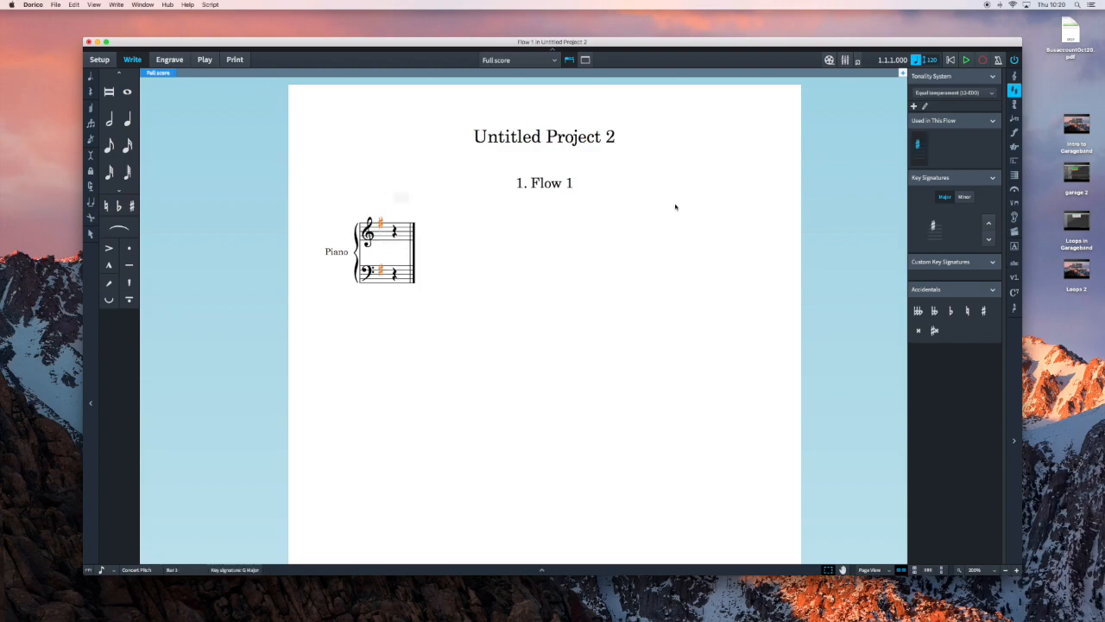
{"action": "left_click", "coordinate": [1013, 102]}
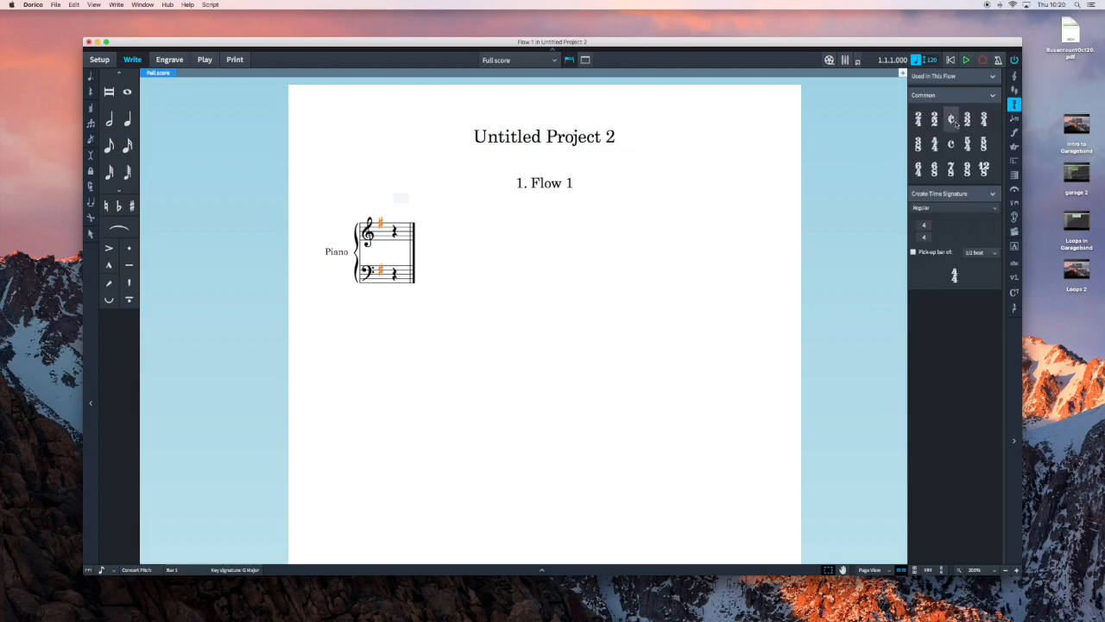
{"action": "left_click", "coordinate": [935, 145]}
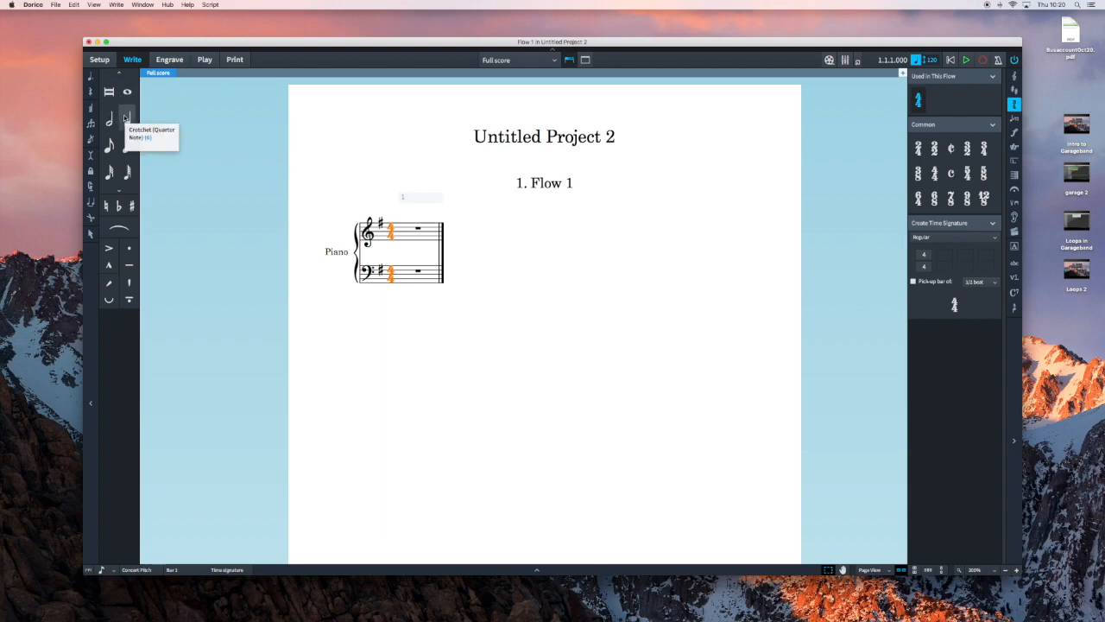
Enter an ascending one-octave G major scale in crotchets, G4 to G5, across bars 1 and 2 of the treble staff.
{"action": "left_click", "coordinate": [128, 122]}
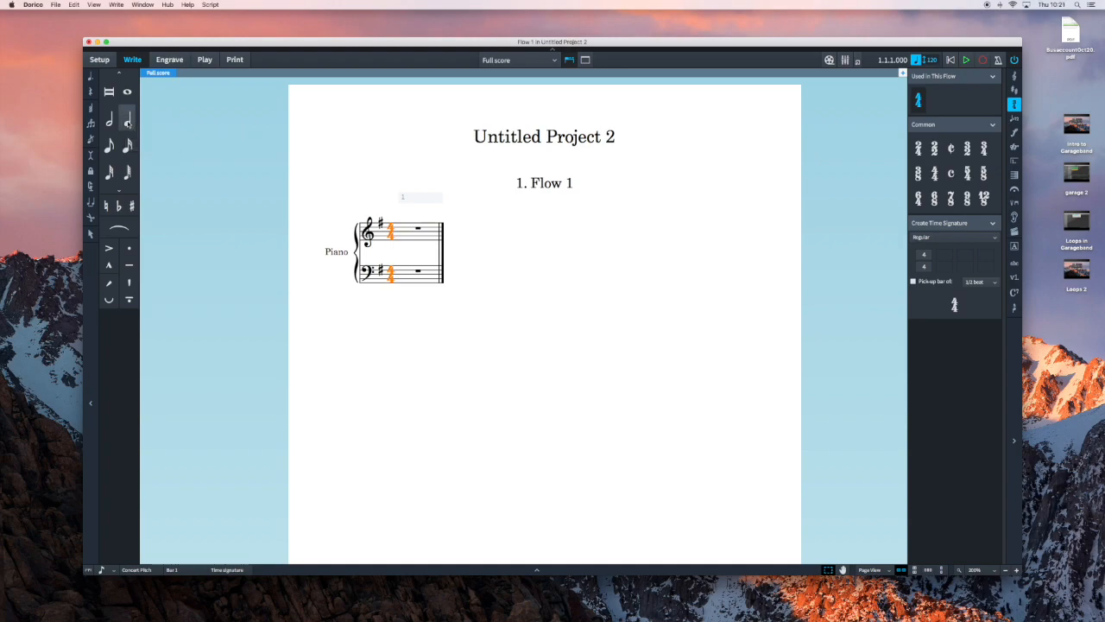
{"action": "left_click", "coordinate": [401, 235]}
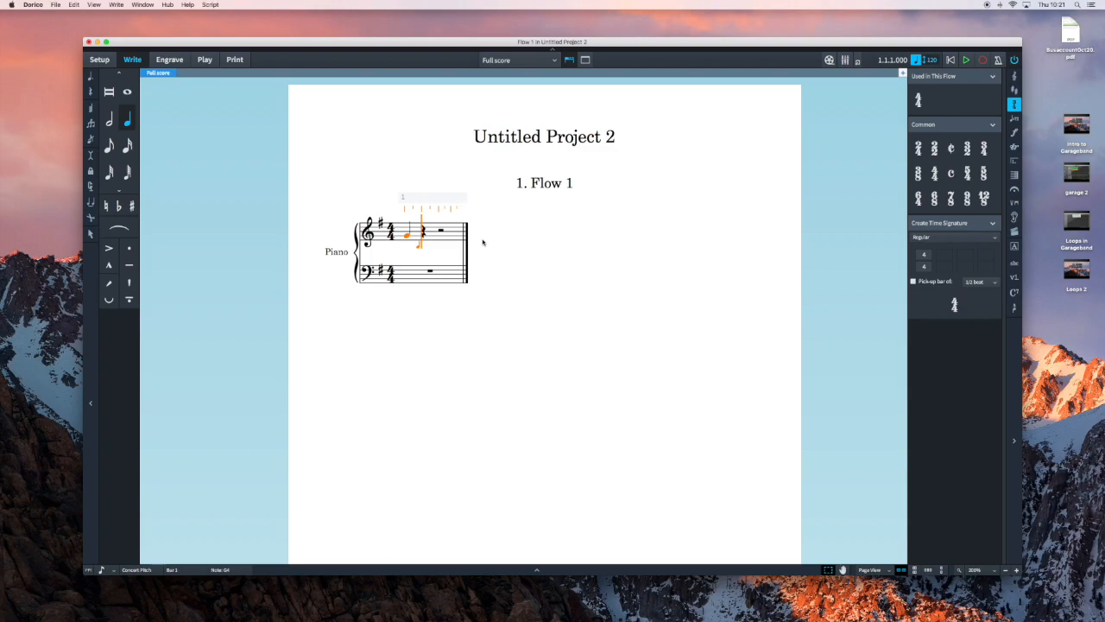
{"action": "key", "text": "a"}
{"action": "key", "text": "b"}
{"action": "key", "text": "c"}
{"action": "key", "text": "c"}
{"action": "key", "text": "d"}
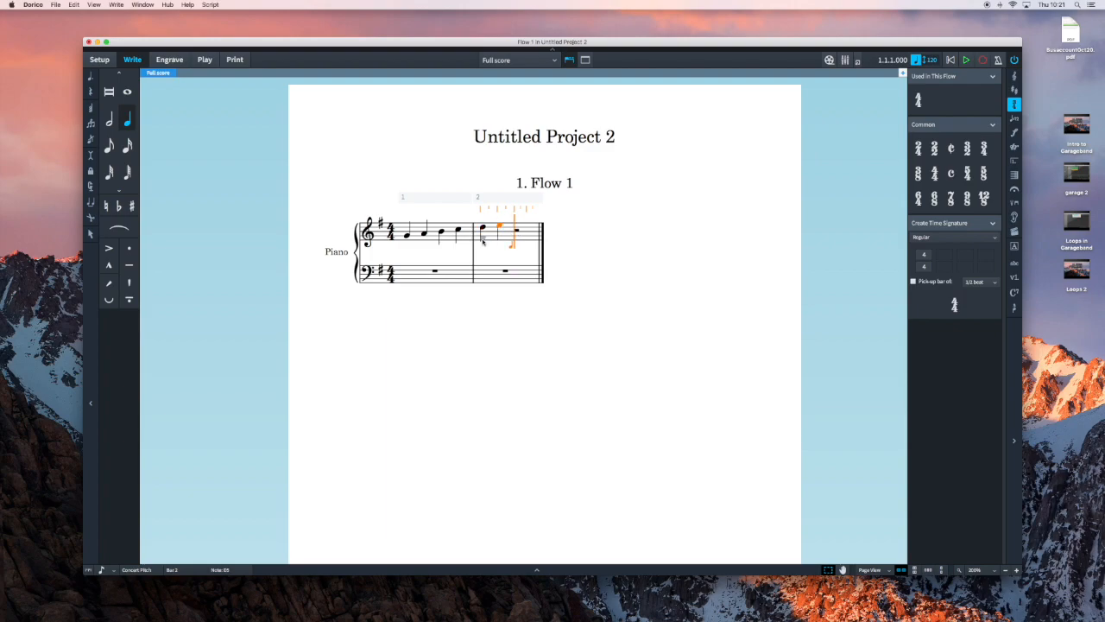
{"action": "key", "text": "f"}
{"action": "key", "text": "g"}
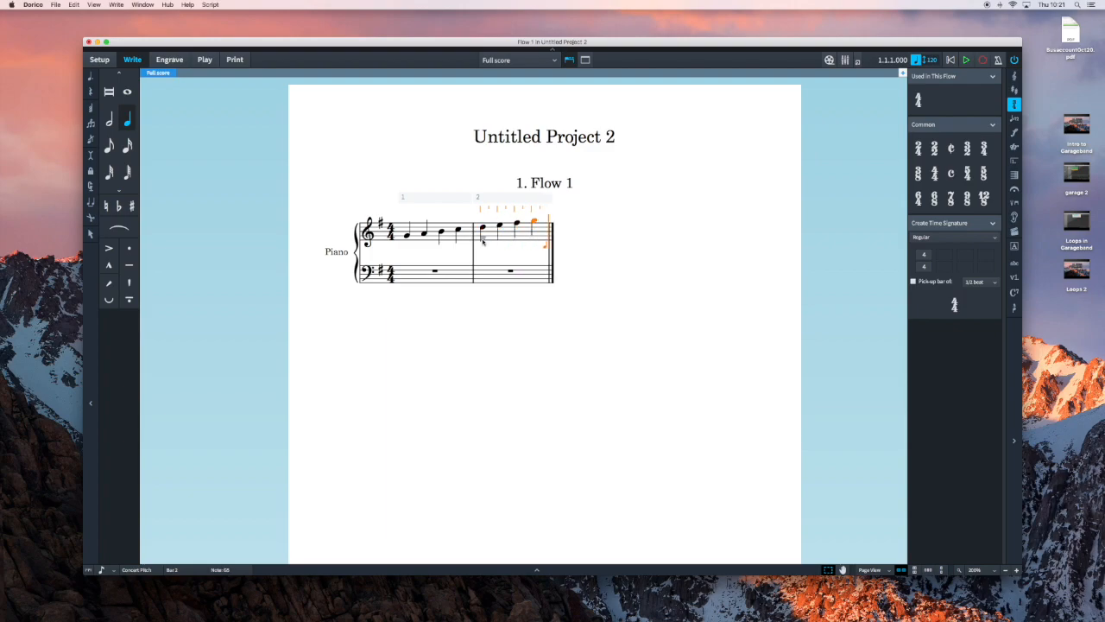
Enter the descending G major scale in crotchets, G5 to G4, across bars 3 and 4 of the treble staff.
{"action": "key", "text": "g"}
{"action": "key", "text": "f"}
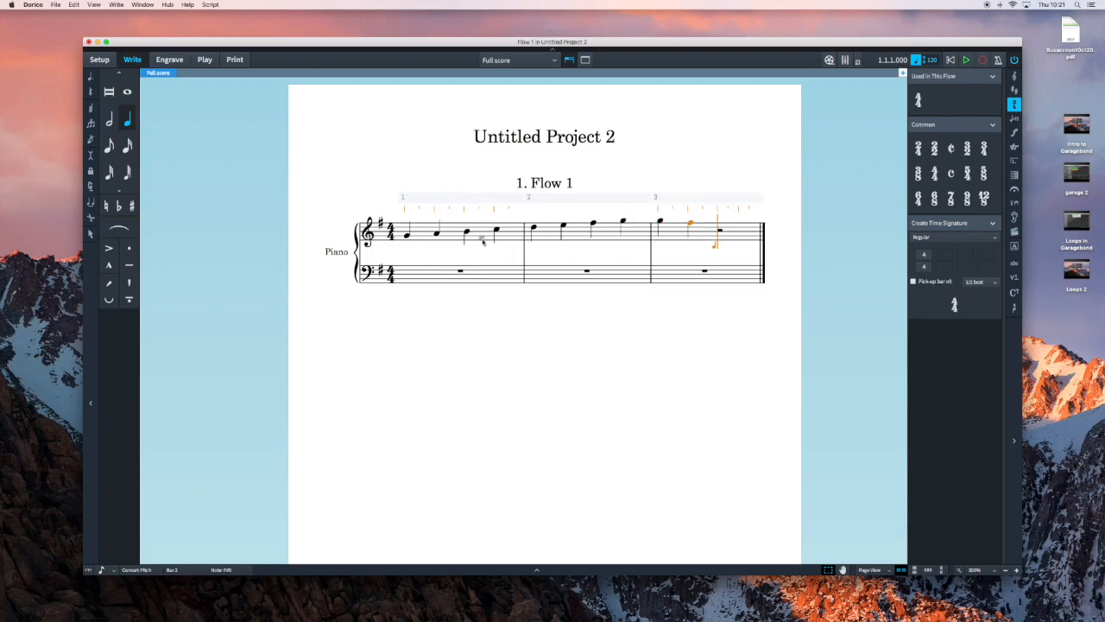
{"action": "key", "text": "e"}
{"action": "key", "text": "d"}
{"action": "key", "text": "c"}
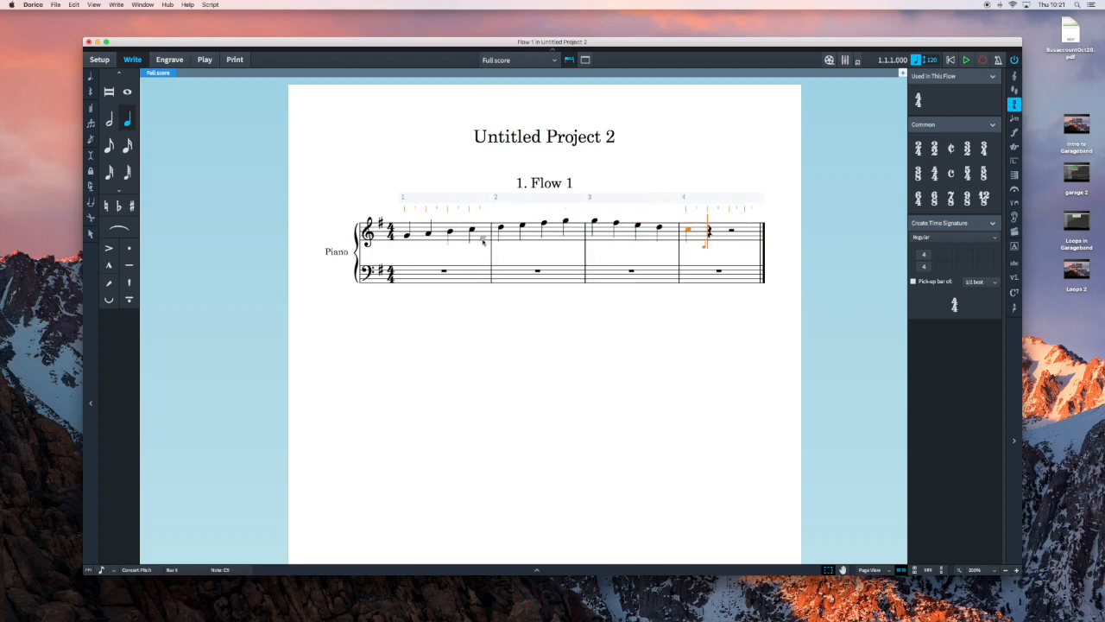
{"action": "key", "text": "b"}
{"action": "key", "text": "a"}
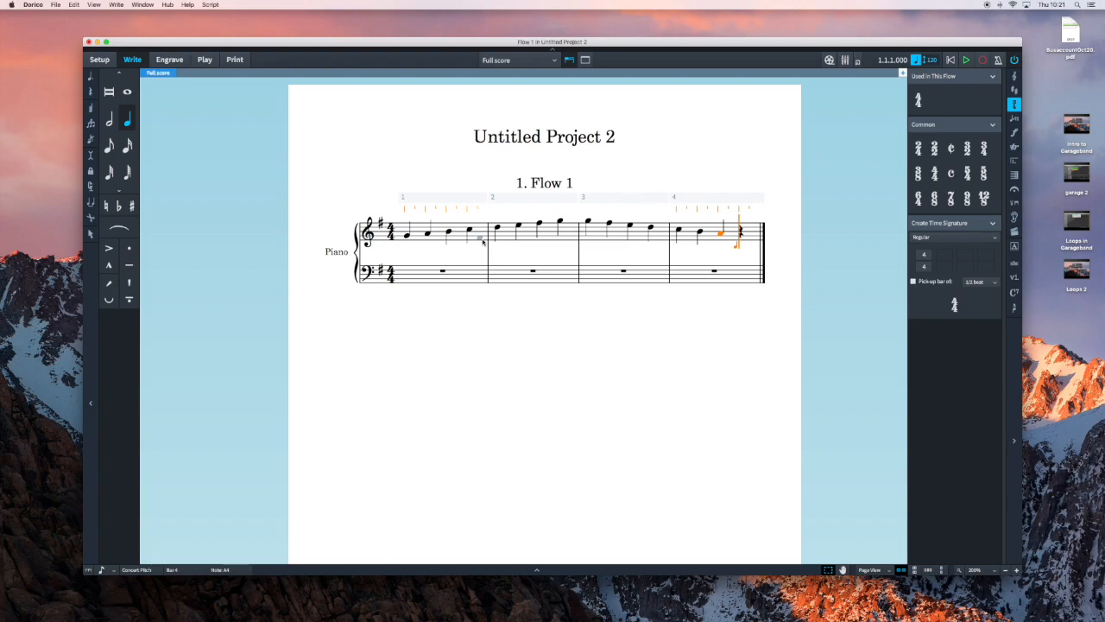
{"action": "key", "text": "g"}
Enter an ascending one-octave G major scale in crotchets, starting on G2, across bars 1 and 2 of the bass staff.
{"action": "scroll", "coordinate": [466, 259], "scroll_direction": "down", "scroll_amount": 1}
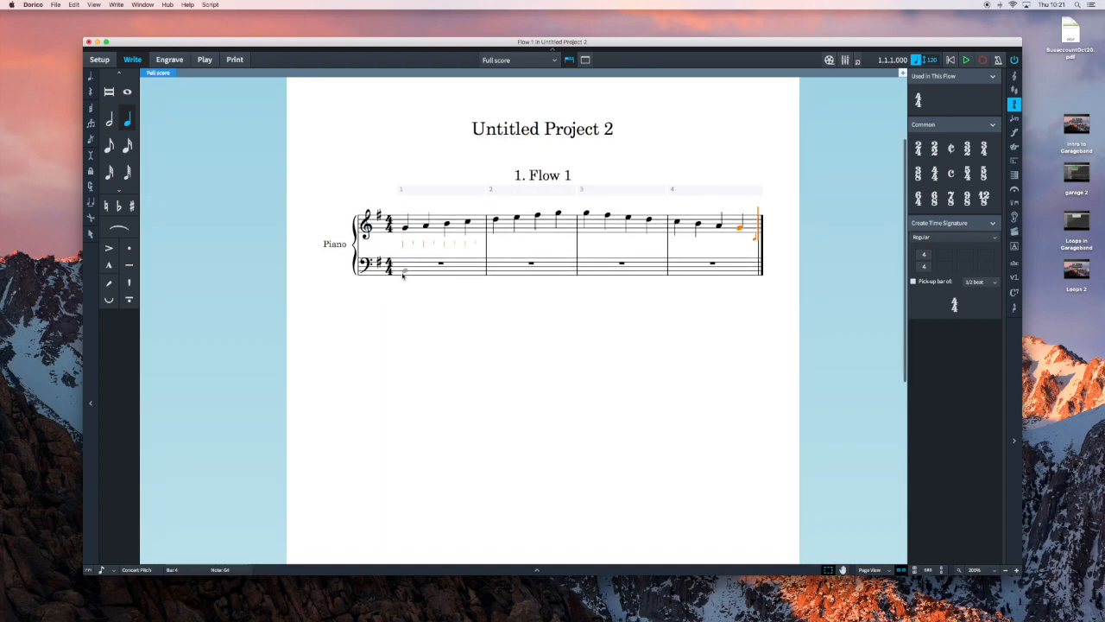
{"action": "scroll", "coordinate": [404, 279], "scroll_direction": "up", "scroll_amount": 1}
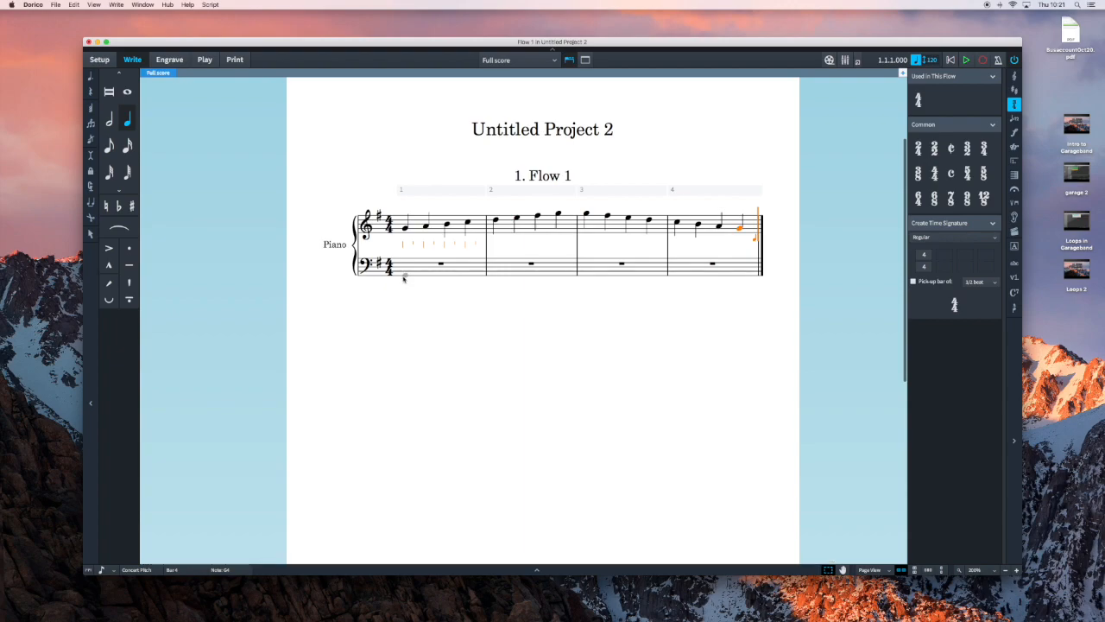
{"action": "left_click", "coordinate": [403, 276]}
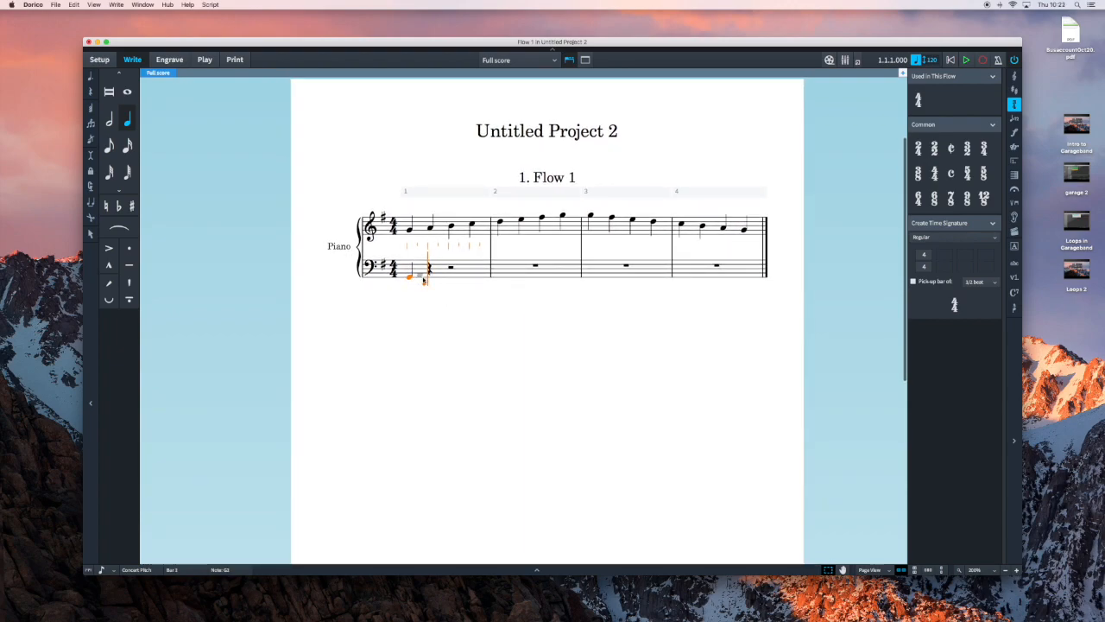
{"action": "left_click", "coordinate": [427, 278]}
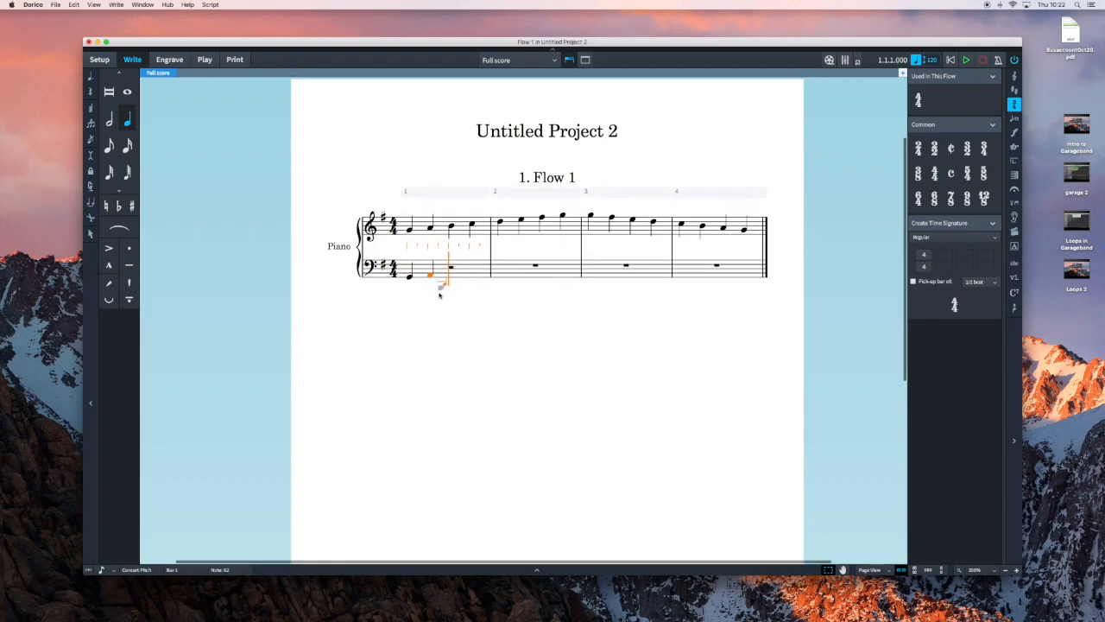
{"action": "key", "text": "b"}
{"action": "key", "text": "c"}
{"action": "key", "text": "d"}
{"action": "key", "text": "e"}
{"action": "key", "text": "f"}
{"action": "key", "text": "g"}
Enter the descending G major scale in crotchets, ending on G2, across bars 3 and 4 of the bass staff.
{"action": "key", "text": "a"}
{"action": "key", "text": "f"}
{"action": "key", "text": "e"}
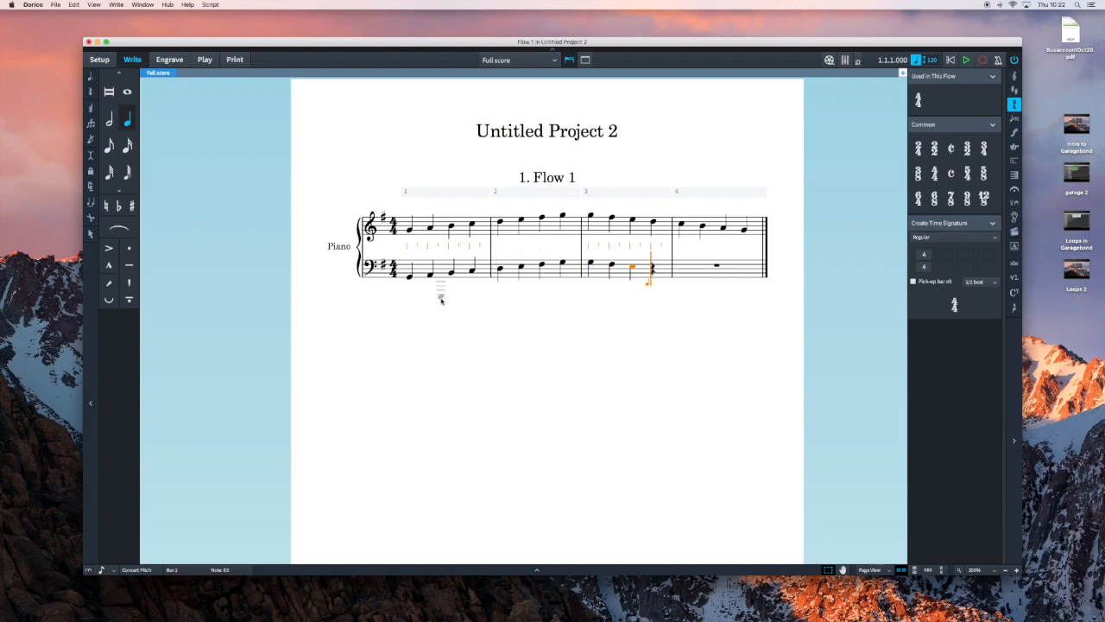
{"action": "key", "text": "d"}
{"action": "key", "text": "c"}
{"action": "key", "text": "b"}
{"action": "key", "text": "a"}
{"action": "key", "text": "g"}
{"action": "left_click", "coordinate": [1016, 294]}
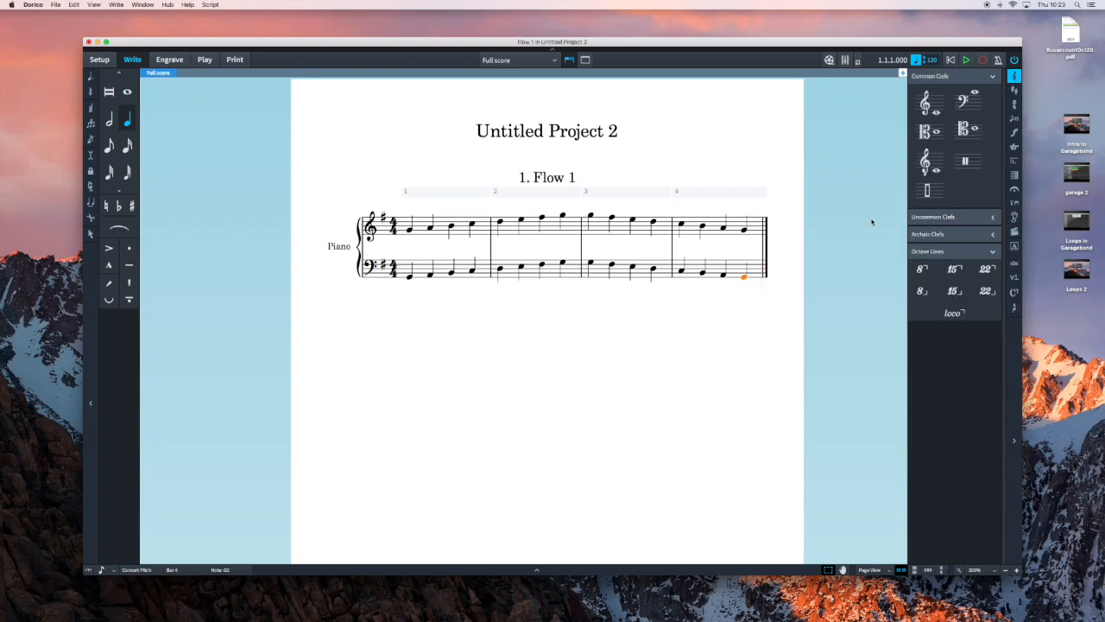
{"action": "left_click", "coordinate": [1015, 292]}
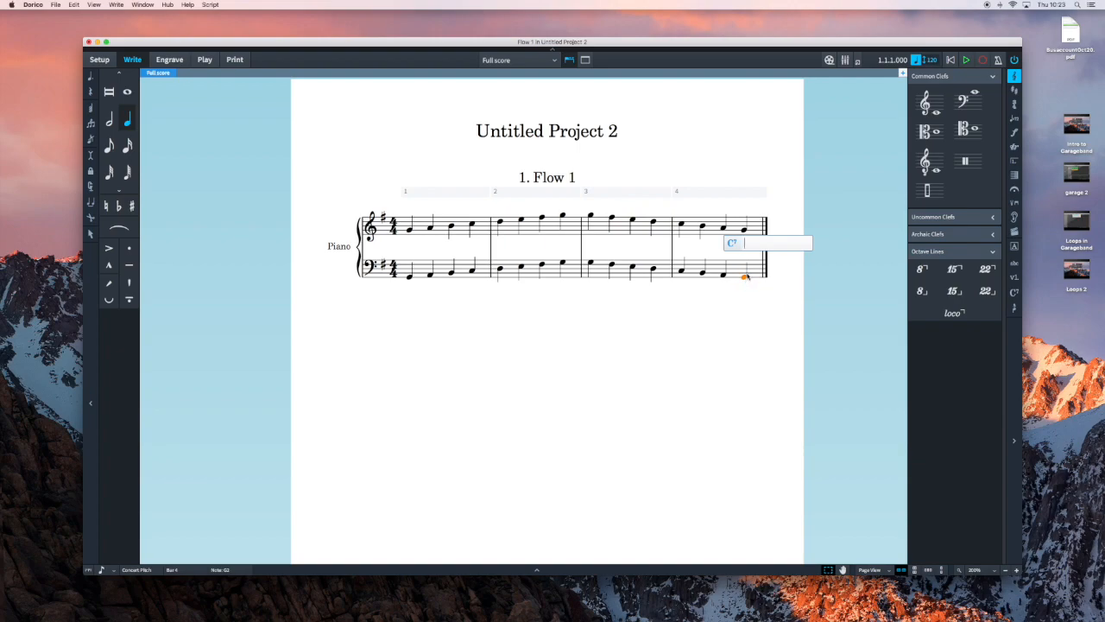
{"action": "left_click", "coordinate": [760, 252]}
Add the chord symbols C, G/B, Am and G above the four treble notes of bar 4, one per beat.
{"action": "left_click", "coordinate": [681, 226]}
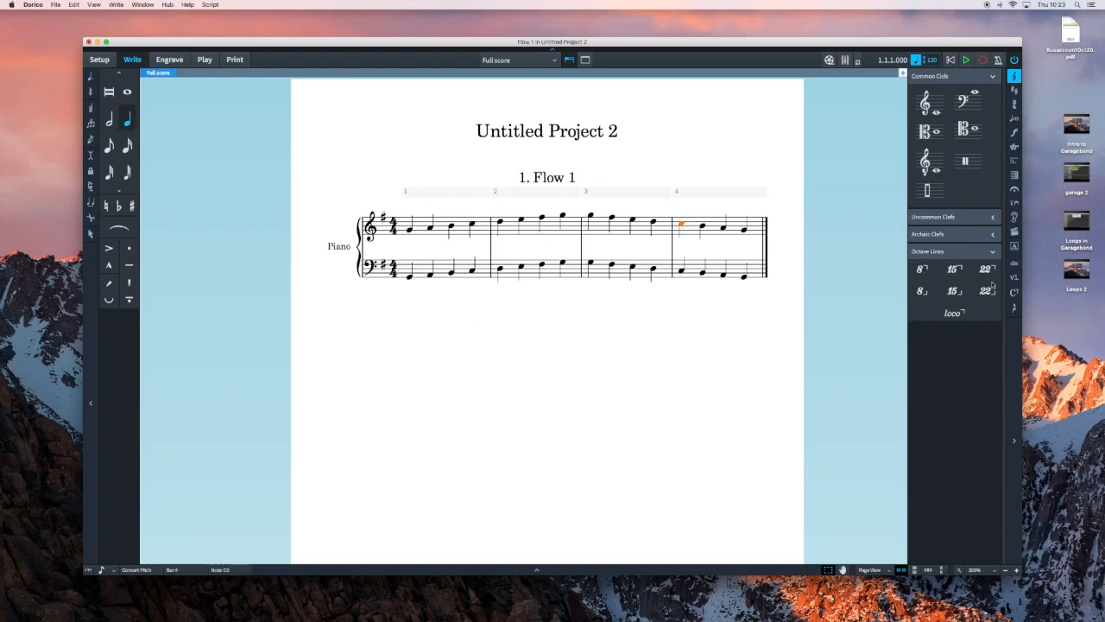
{"action": "key", "text": "shift+q"}
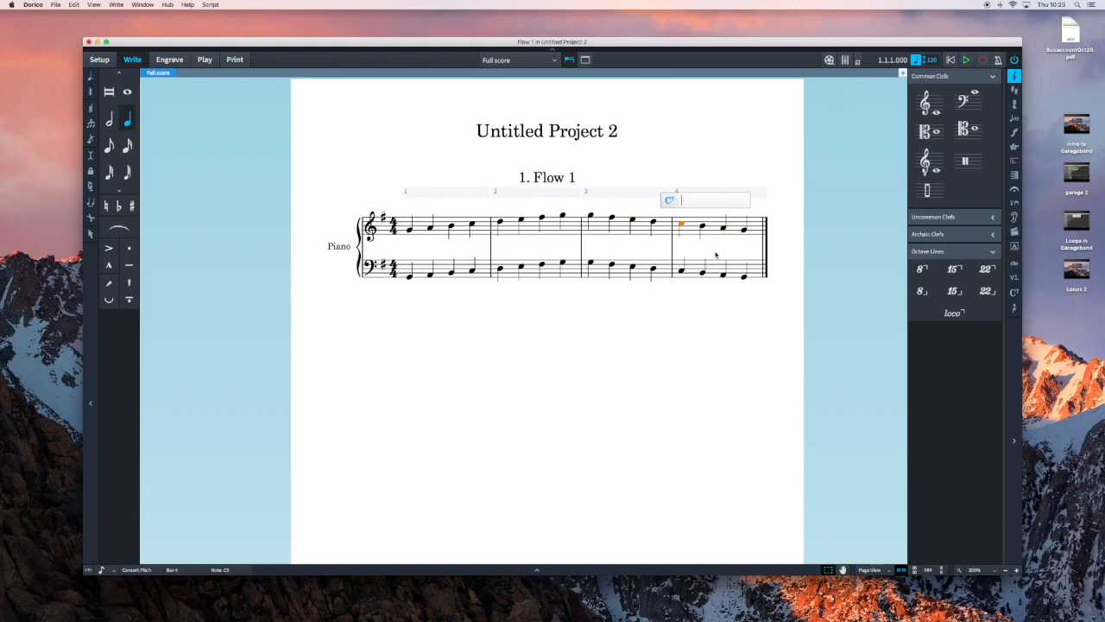
{"action": "type", "text": "c"}
{"action": "key", "text": "space"}
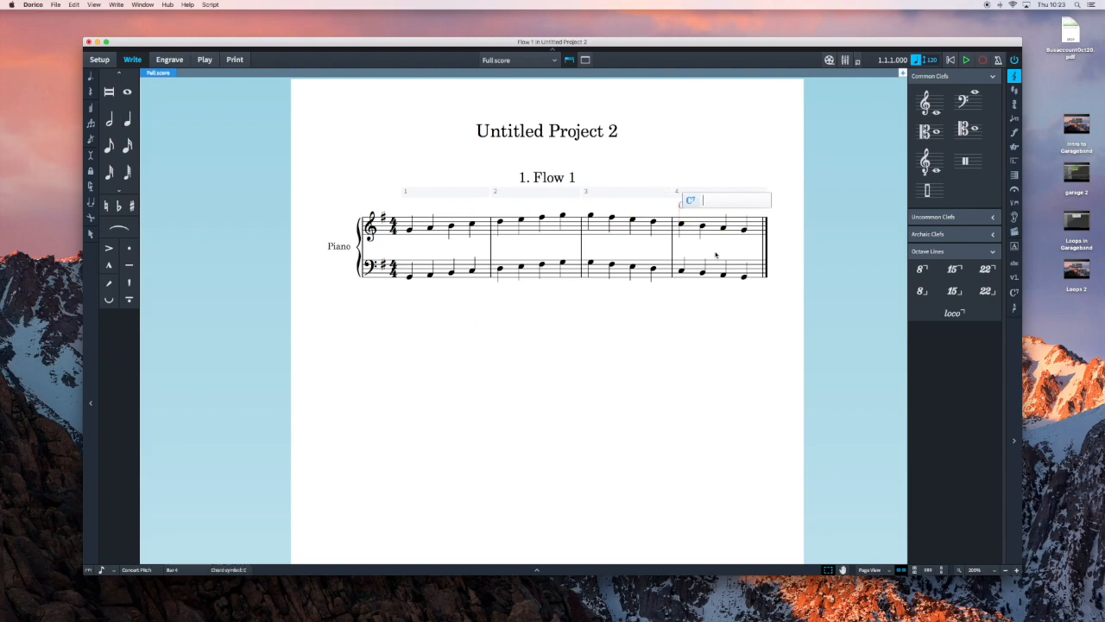
{"action": "type", "text": "g/b"}
{"action": "key", "text": "space"}
{"action": "type", "text": "am"}
{"action": "key", "text": "space"}
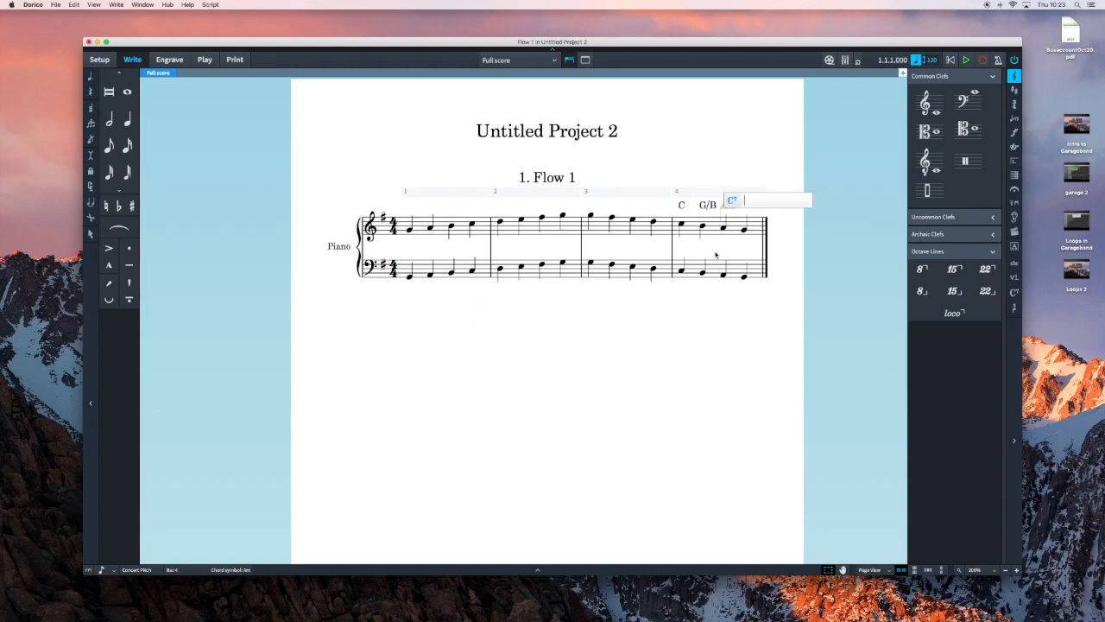
{"action": "type", "text": "g"}
{"action": "key", "text": "space"}
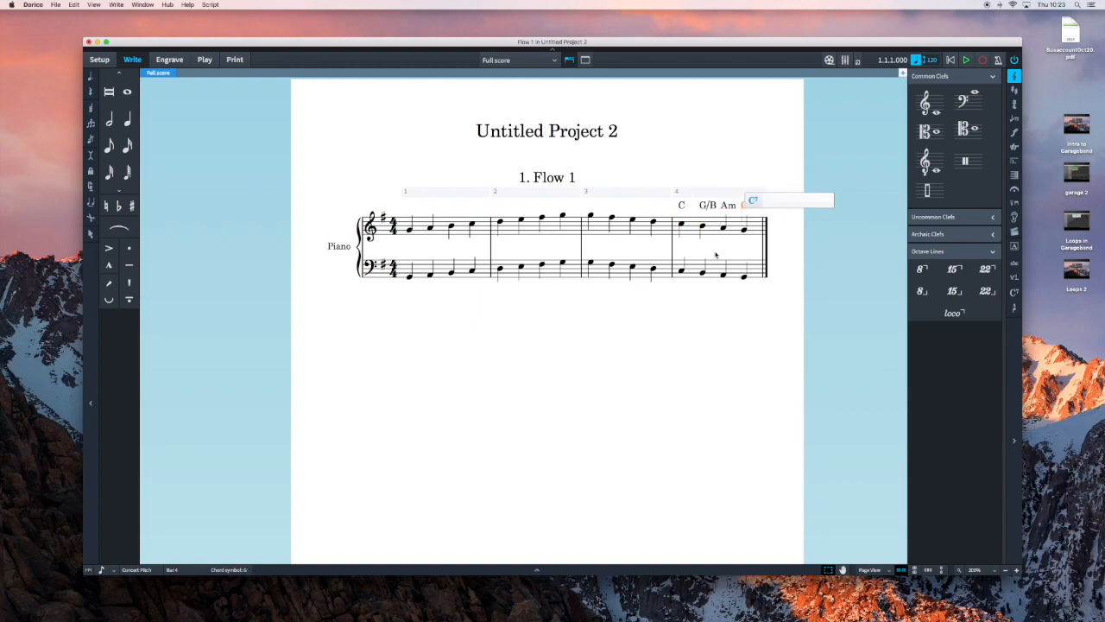
{"action": "key", "text": "Escape"}
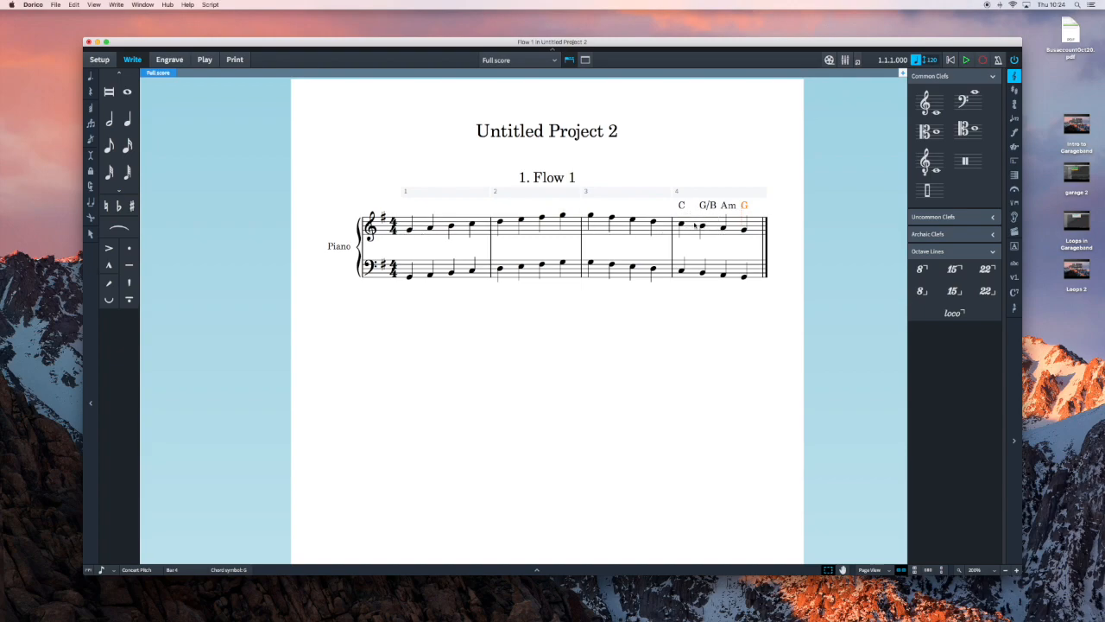
Transpose the whole flow, including its key signature and chord symbols, up by a major second.
{"action": "left_click", "coordinate": [499, 349]}
{"action": "left_click", "coordinate": [116, 5]}
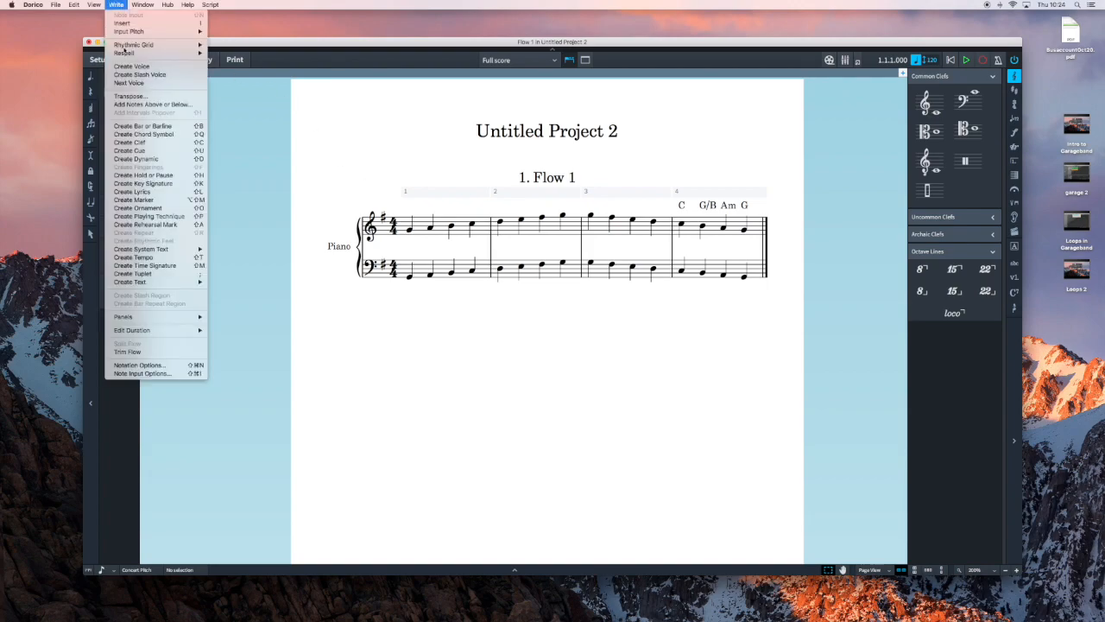
{"action": "left_click", "coordinate": [139, 97]}
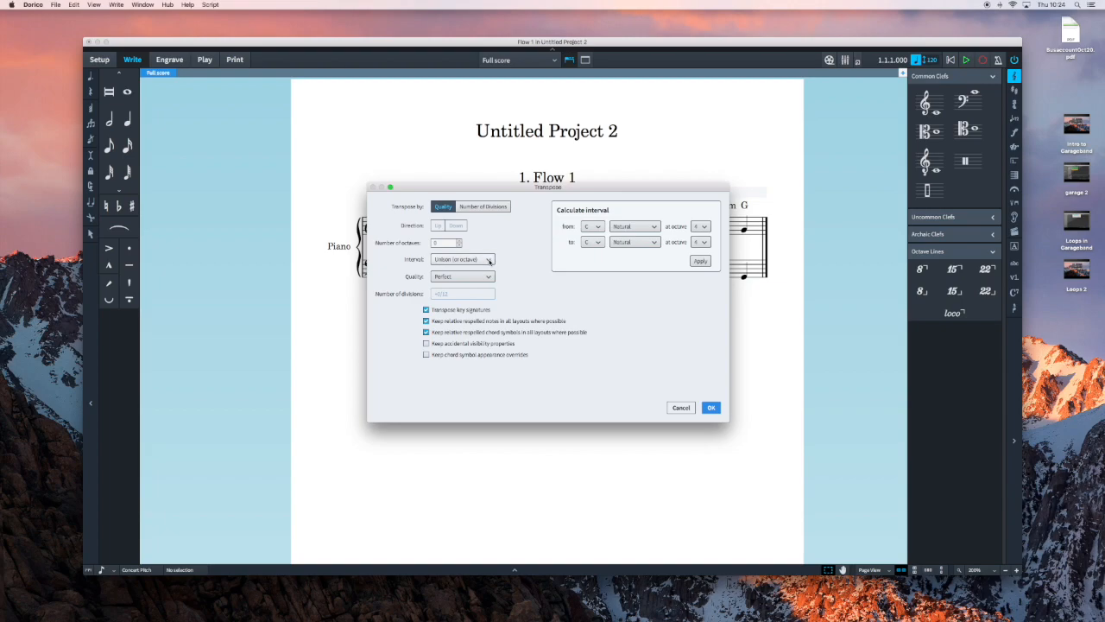
{"action": "left_click", "coordinate": [489, 260]}
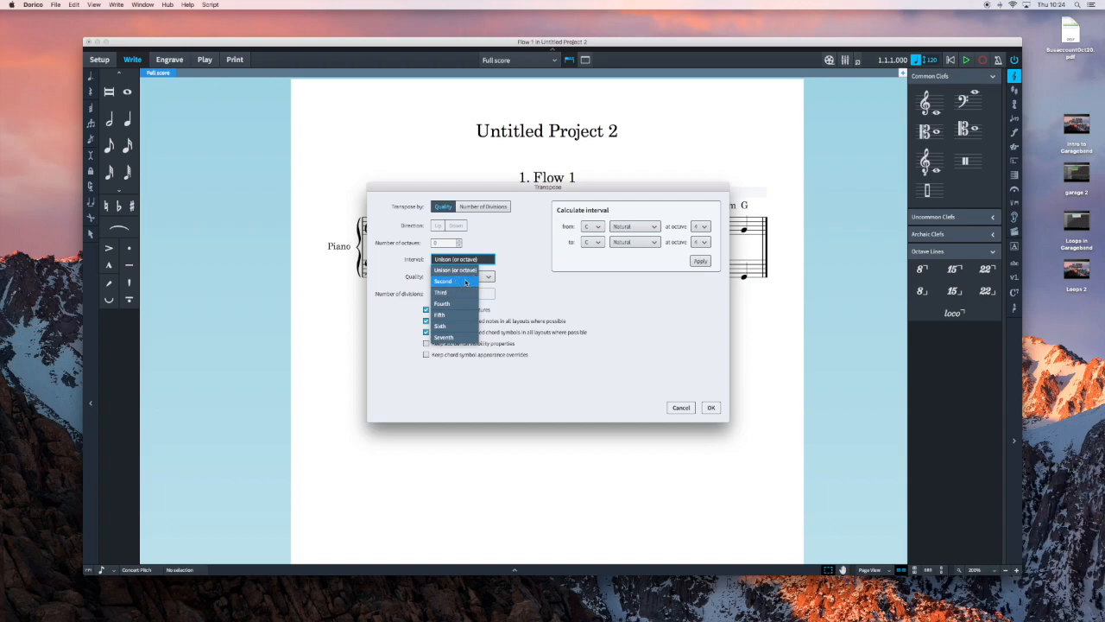
{"action": "left_click", "coordinate": [467, 282]}
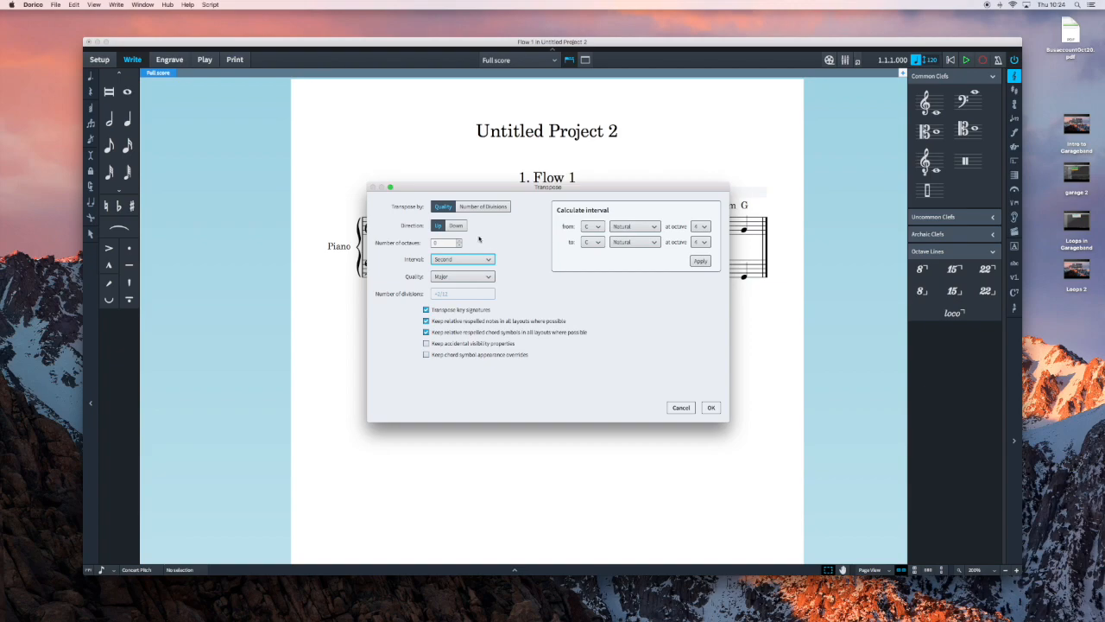
{"action": "left_click", "coordinate": [711, 408]}
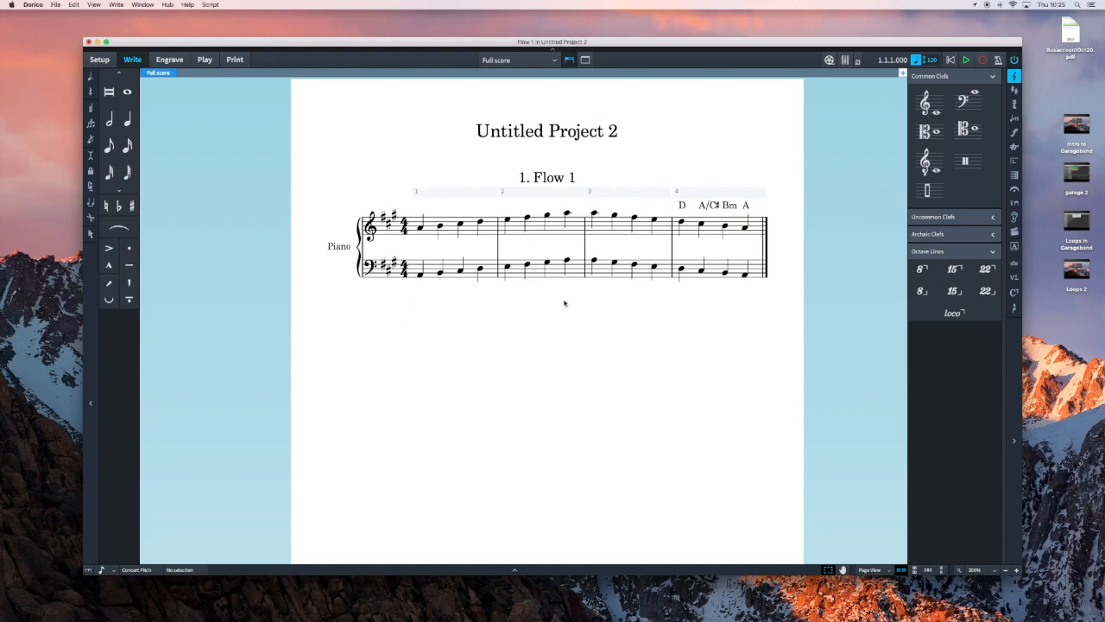
In Engrave mode, replace the project title placeholder at the head of the page with "Scale in A".
{"action": "scroll", "coordinate": [493, 321], "scroll_direction": "up", "scroll_amount": 1}
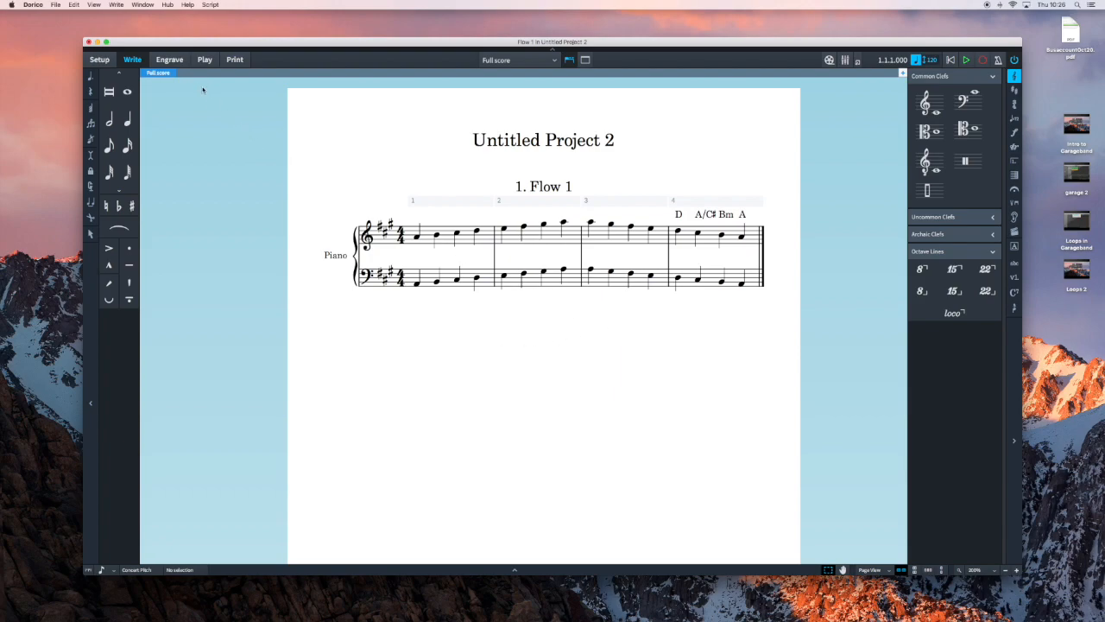
{"action": "left_click", "coordinate": [169, 59]}
{"action": "double_click", "coordinate": [570, 140]}
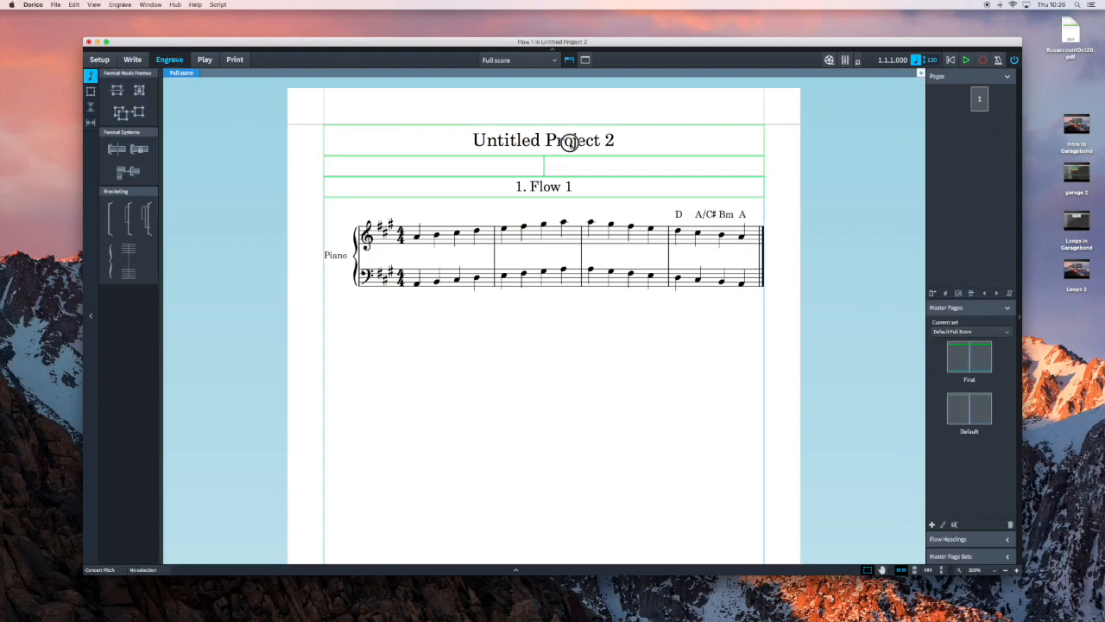
{"action": "left_click_drag", "start_coordinate": [622, 139], "coordinate": [467, 136]}
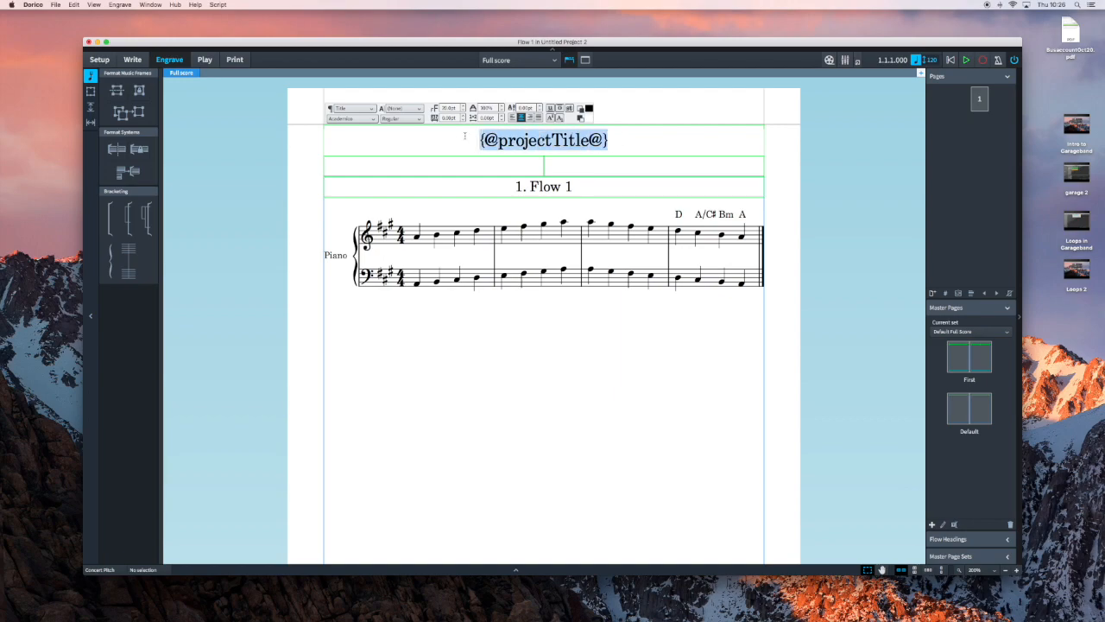
{"action": "type", "text": "Scal"}
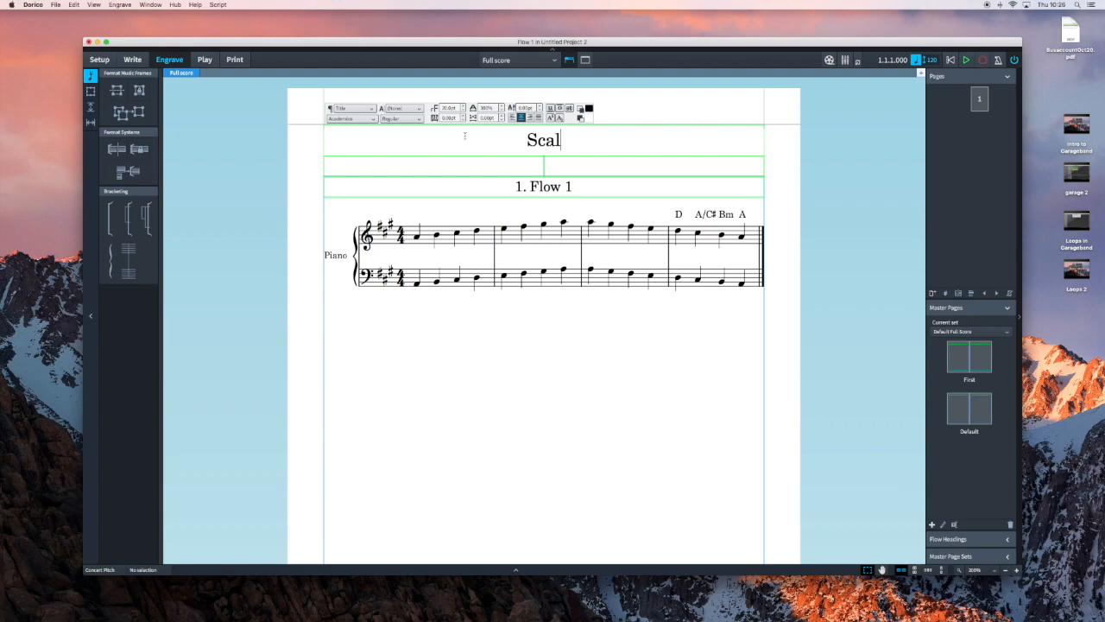
{"action": "type", "text": "e in A"}
{"action": "key", "text": "Escape"}
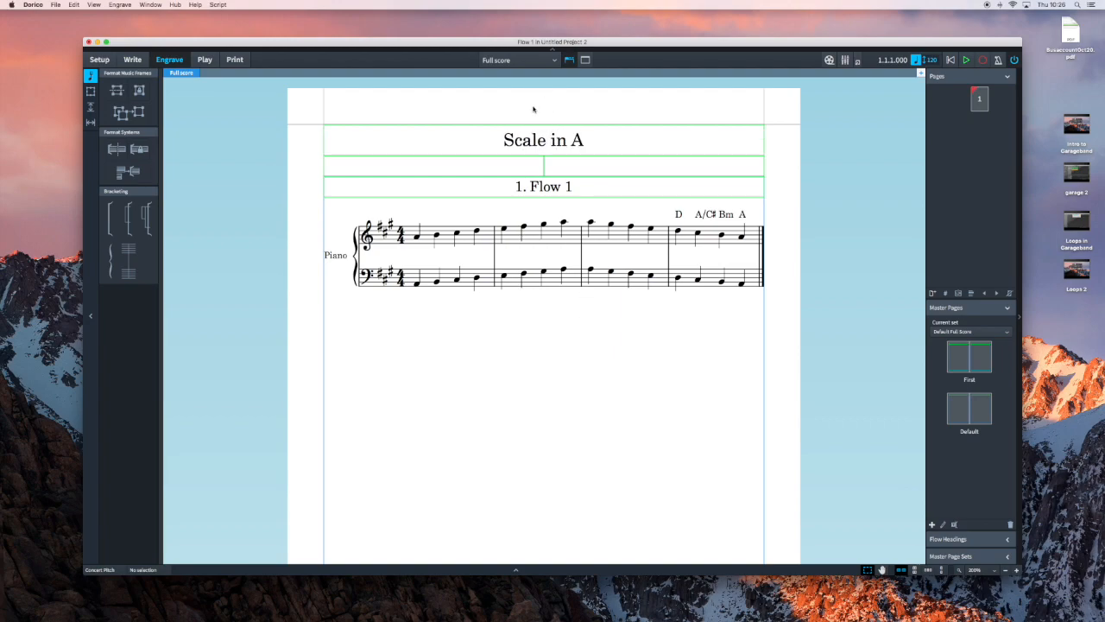
Set up the full score's print output to export as graphics instead of going to the printer.
{"action": "left_click", "coordinate": [234, 60]}
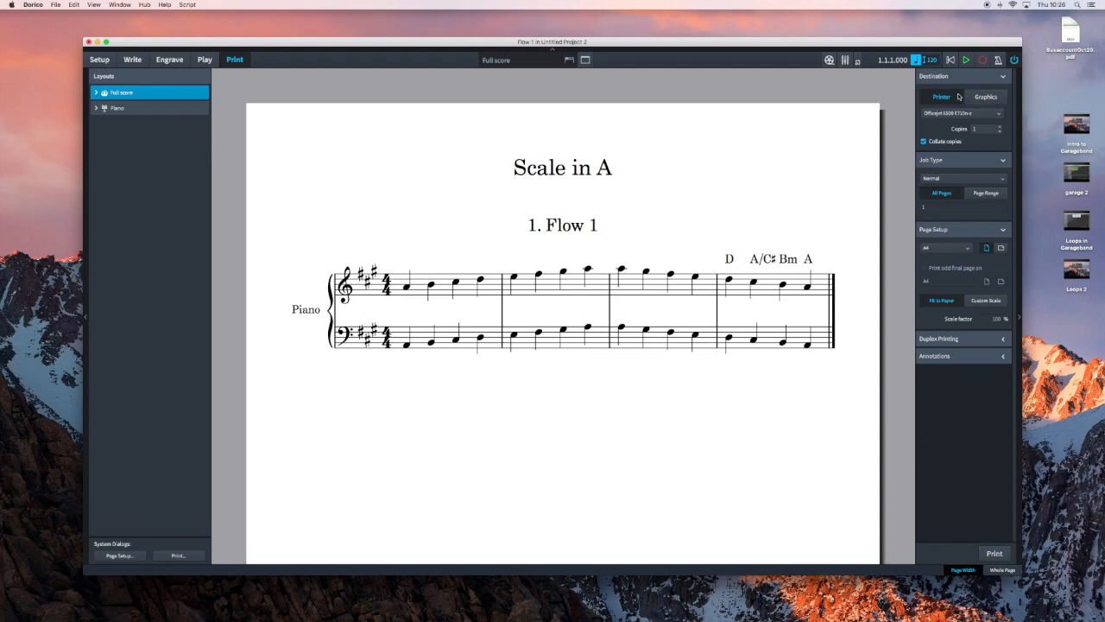
{"action": "left_click", "coordinate": [986, 97]}
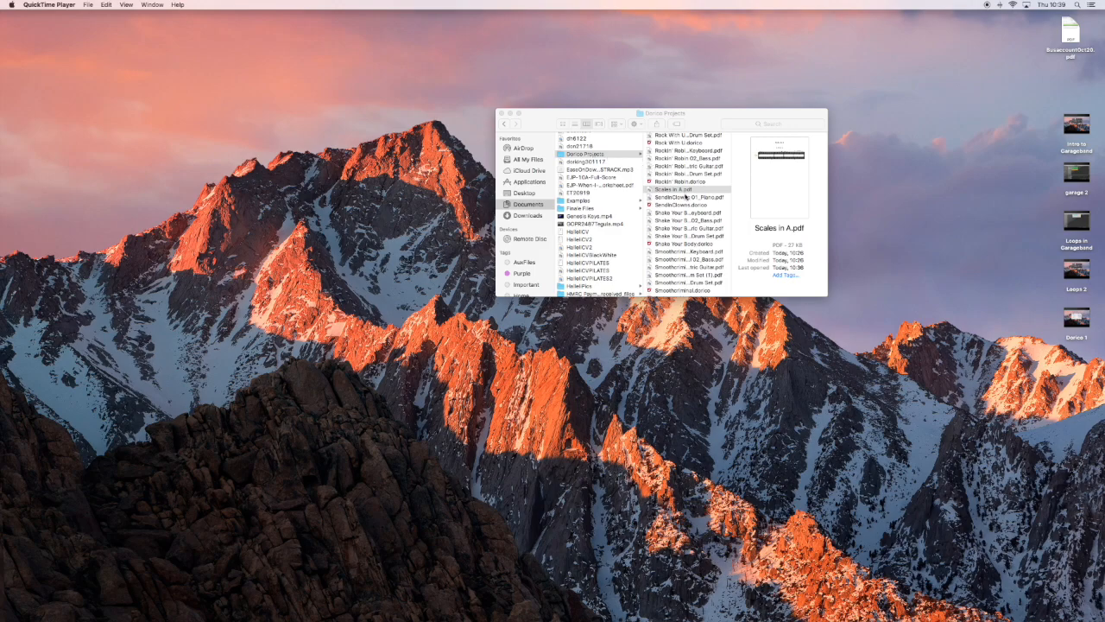
Open the exported Scales in A.pdf from the Dorico Projects folder in Finder to view the finished score.
{"action": "left_click", "coordinate": [683, 192]}
{"action": "double_click", "coordinate": [683, 192]}
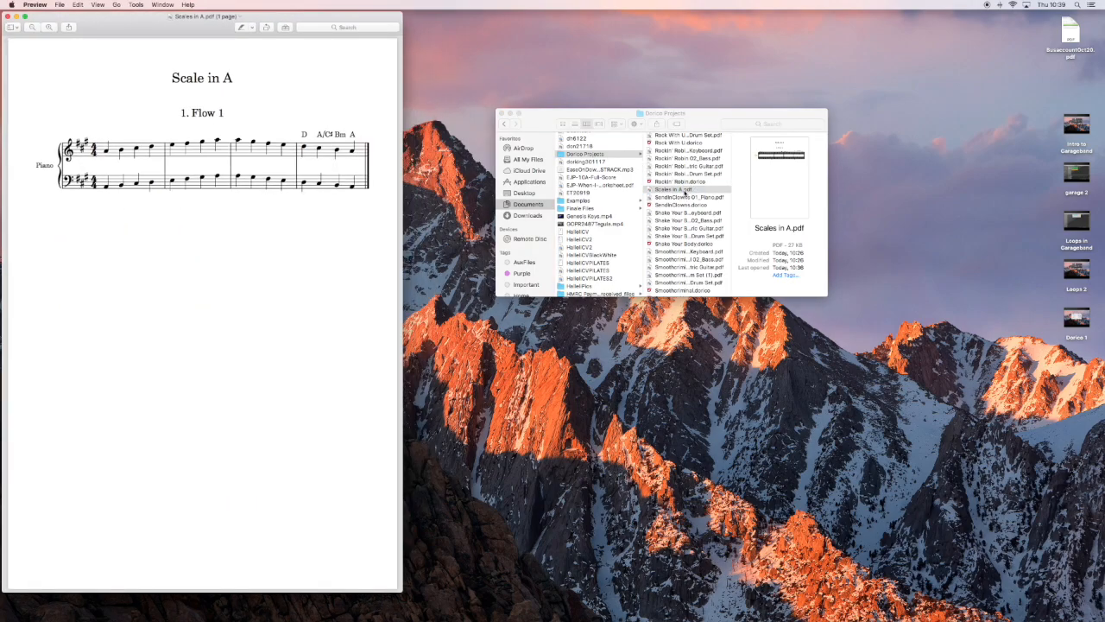